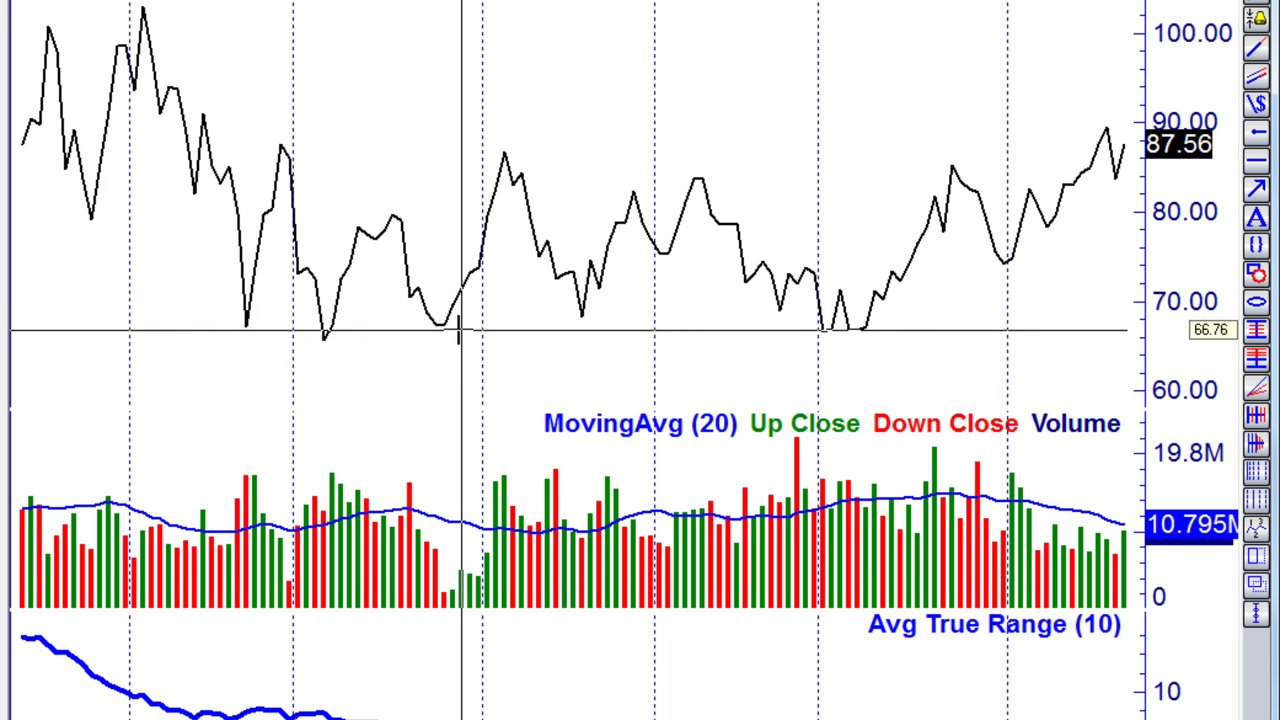
Draw a horizontal support line at about 66.63 and a resistance line at 84.00.
{"action": "left_click", "coordinate": [460, 330]}
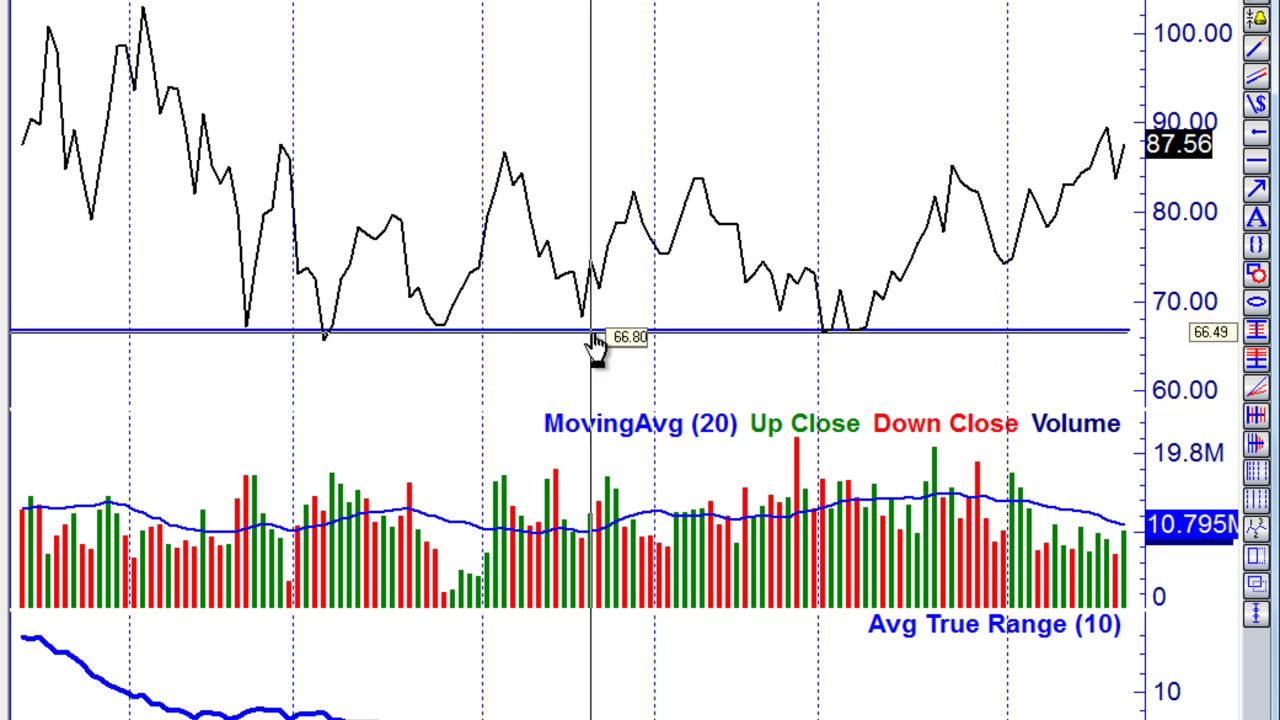
{"action": "left_click", "coordinate": [857, 331]}
{"action": "left_click_drag", "start_coordinate": [857, 340], "coordinate": [840, 334]}
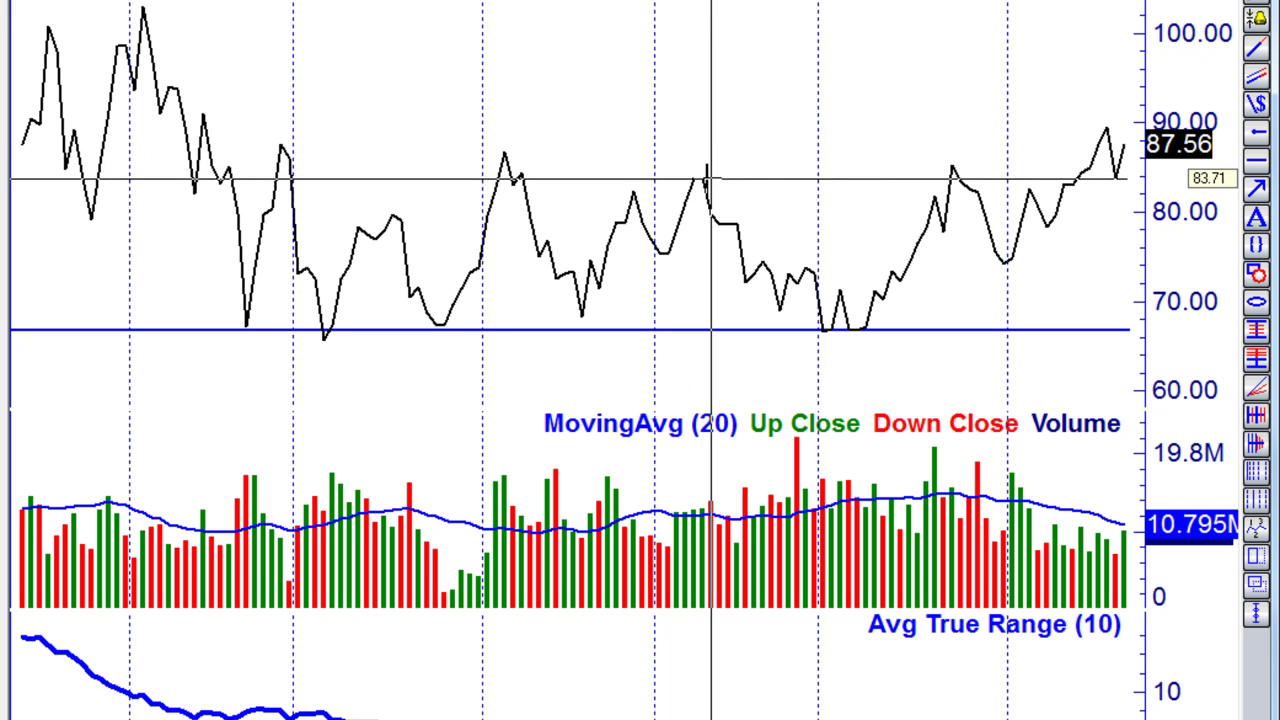
{"action": "left_click", "coordinate": [711, 178]}
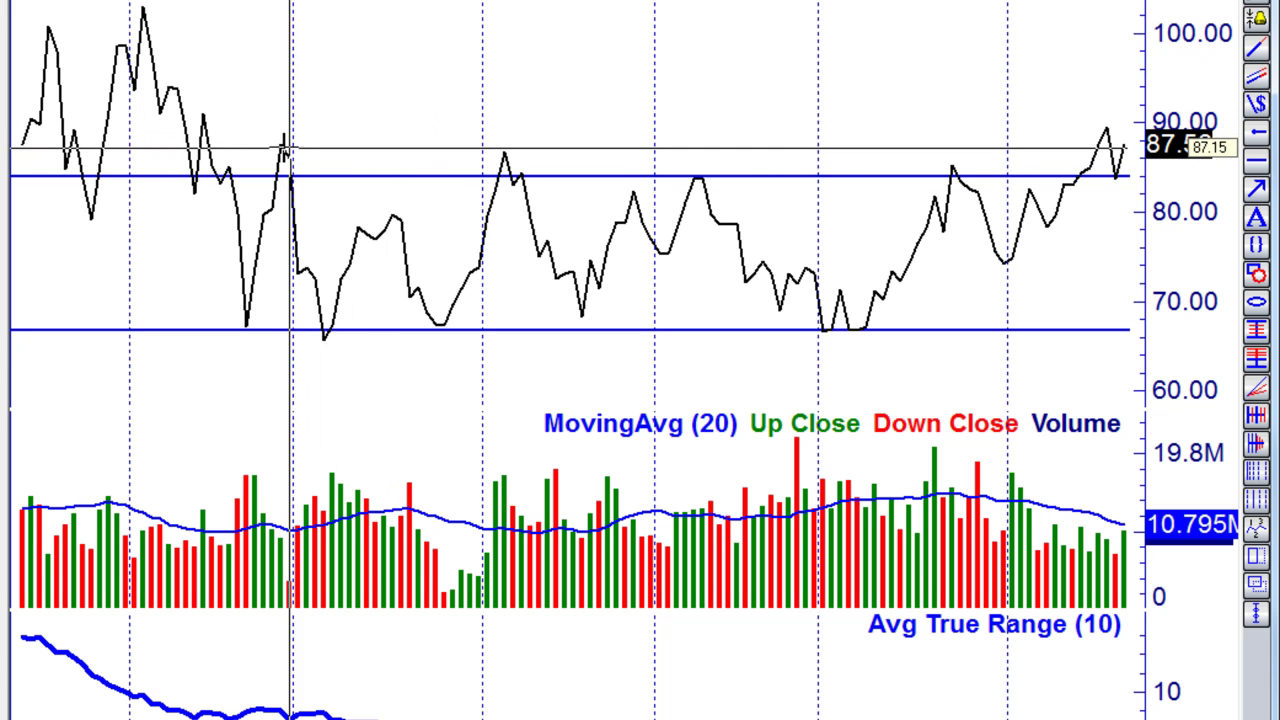
{"action": "left_click", "coordinate": [276, 190]}
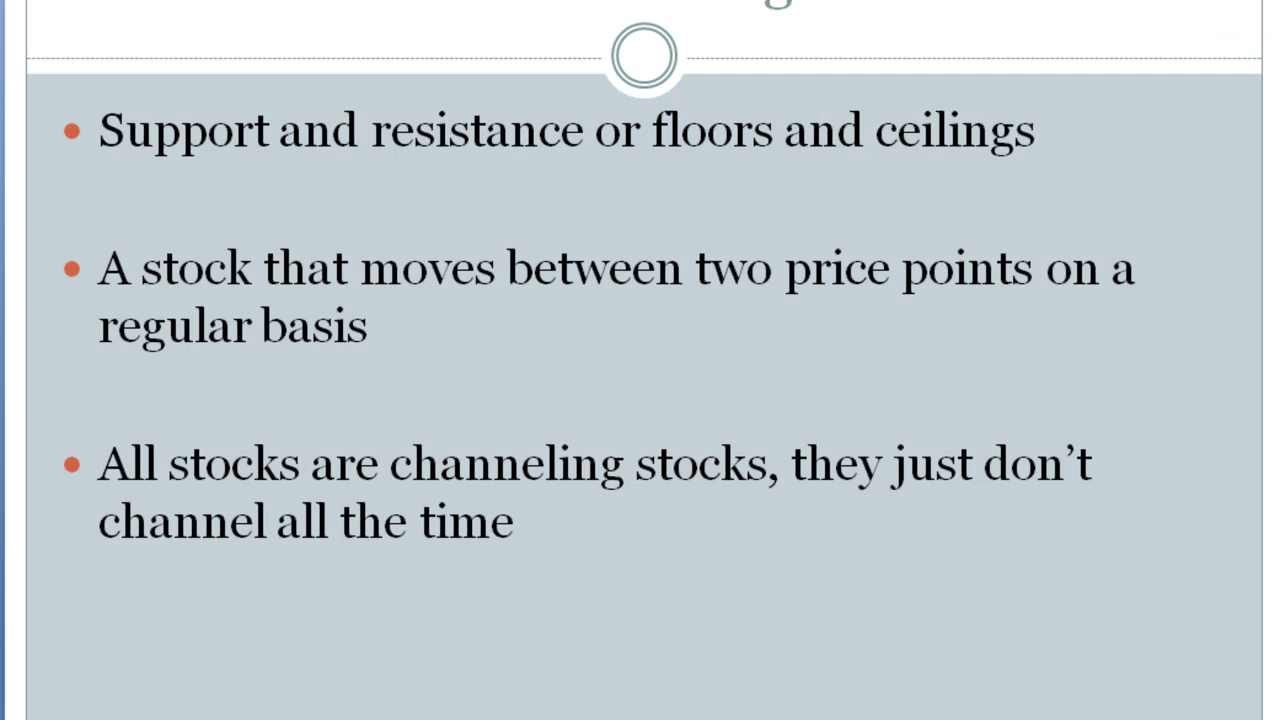
Go to the next slide, on bearish and bullish trends.
{"action": "key", "text": "Right"}
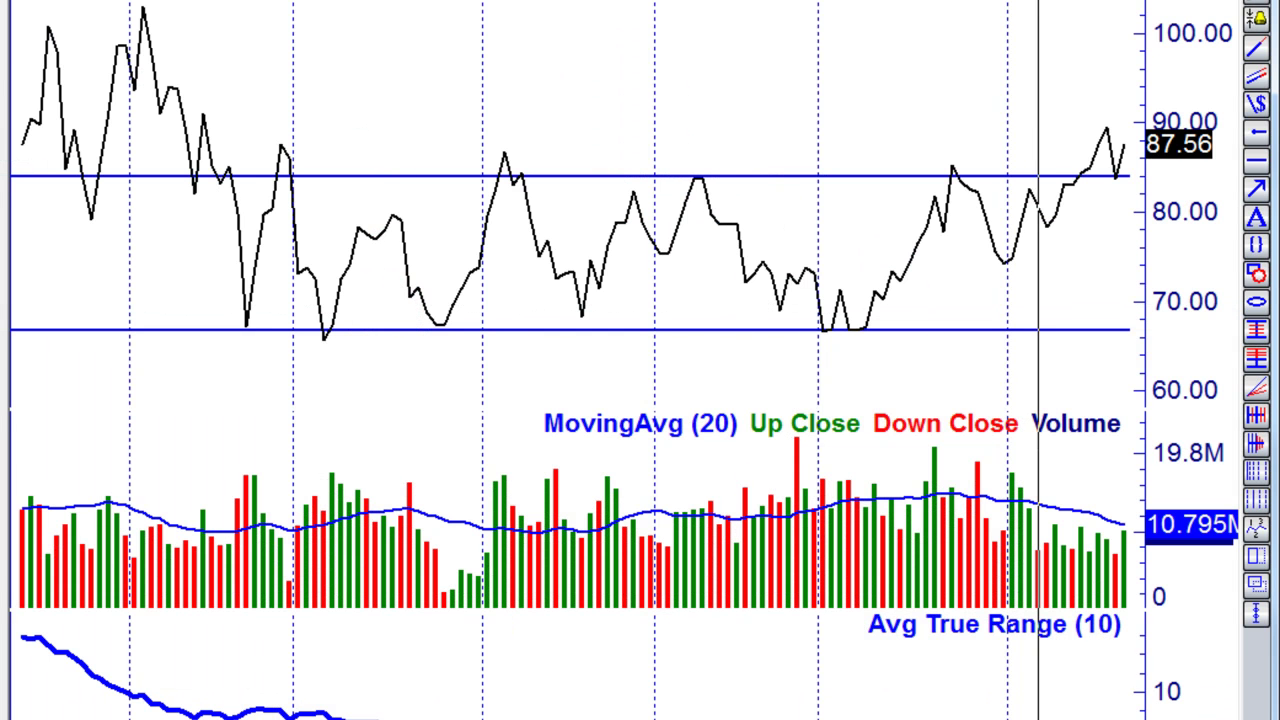
Move the chart forward and draw a rising trend channel from the 2009 lows up to the highs.
{"action": "key", "text": "Right"}
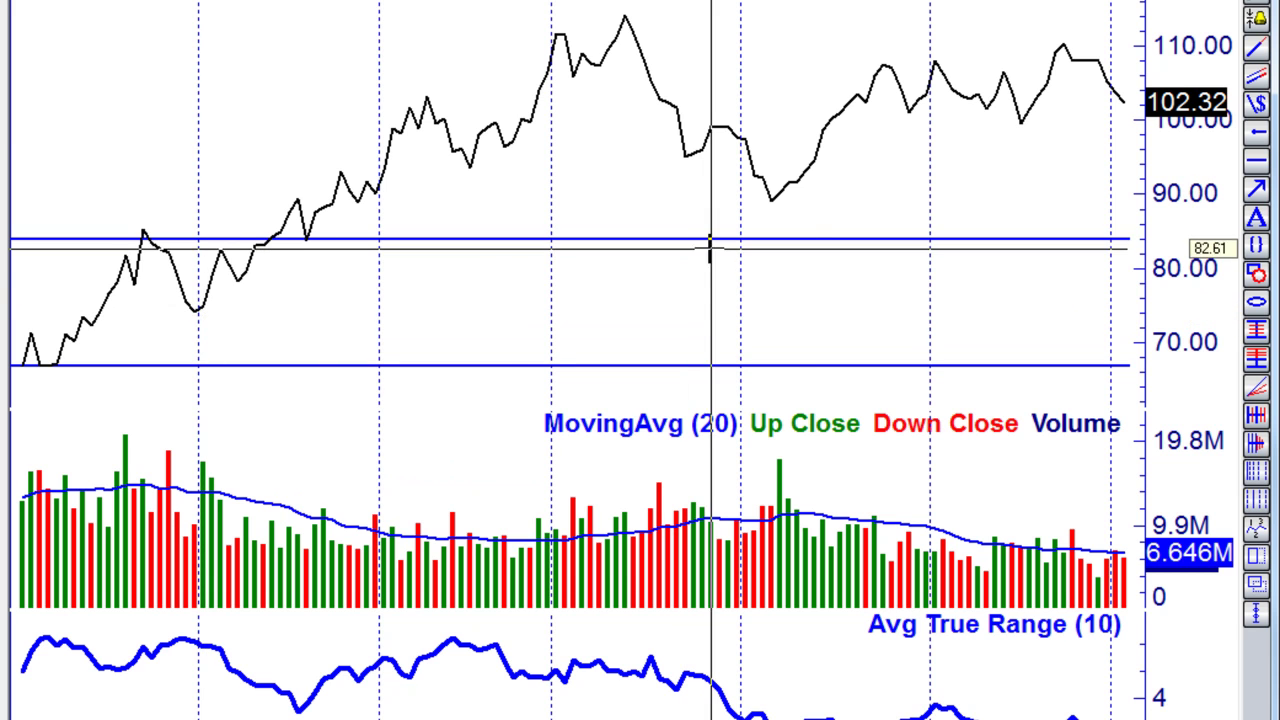
{"action": "left_click", "coordinate": [1256, 47]}
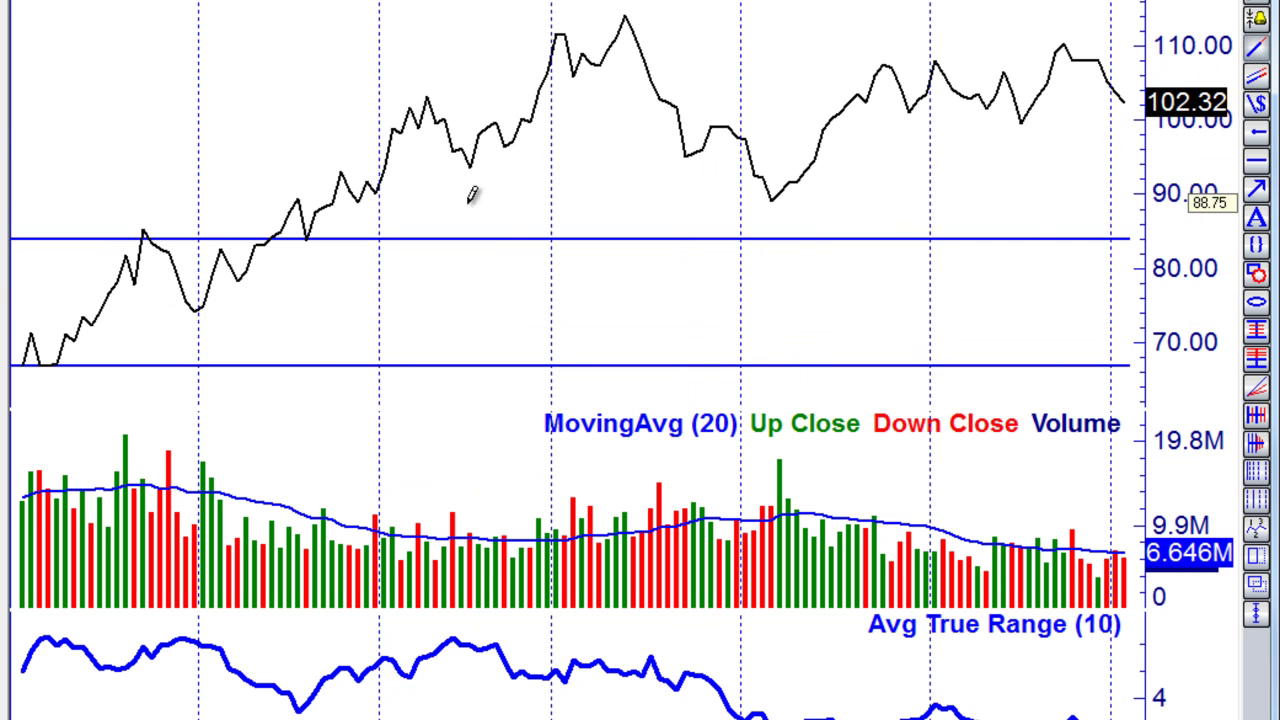
{"action": "mouse_move", "coordinate": [196, 311]}
{"action": "left_mouse_down"}
{"action": "mouse_move", "coordinate": [283, 266]}
{"action": "mouse_move", "coordinate": [486, 203]}
{"action": "mouse_move", "coordinate": [526, 143]}
{"action": "mouse_move", "coordinate": [580, 107]}
{"action": "left_mouse_up"}
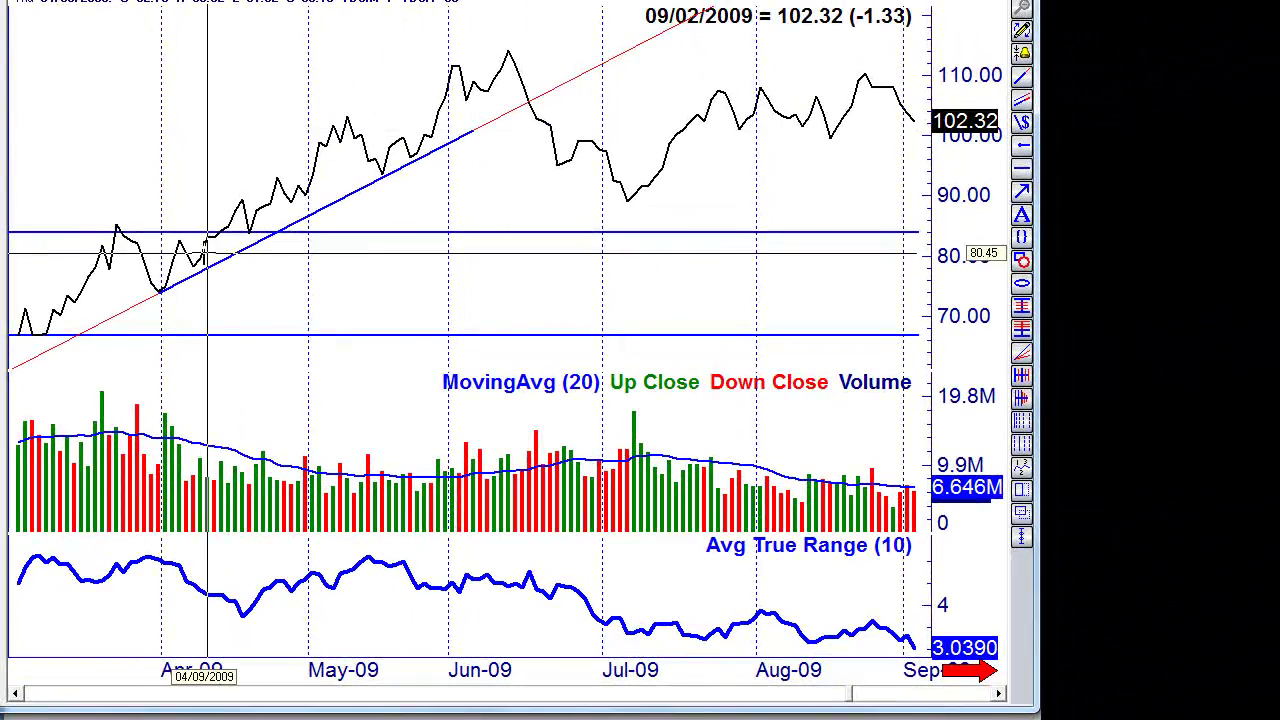
{"action": "left_click_drag", "start_coordinate": [209, 277], "coordinate": [243, 266]}
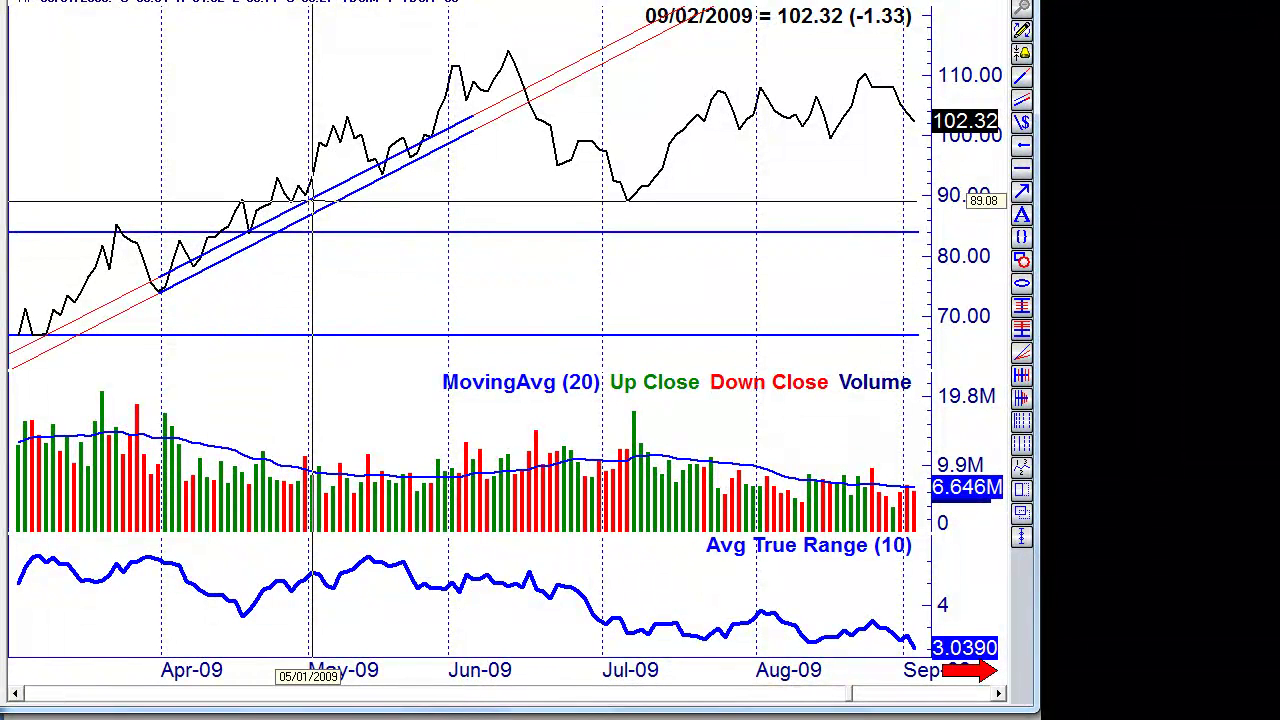
{"action": "left_click_drag", "start_coordinate": [314, 205], "coordinate": [310, 162]}
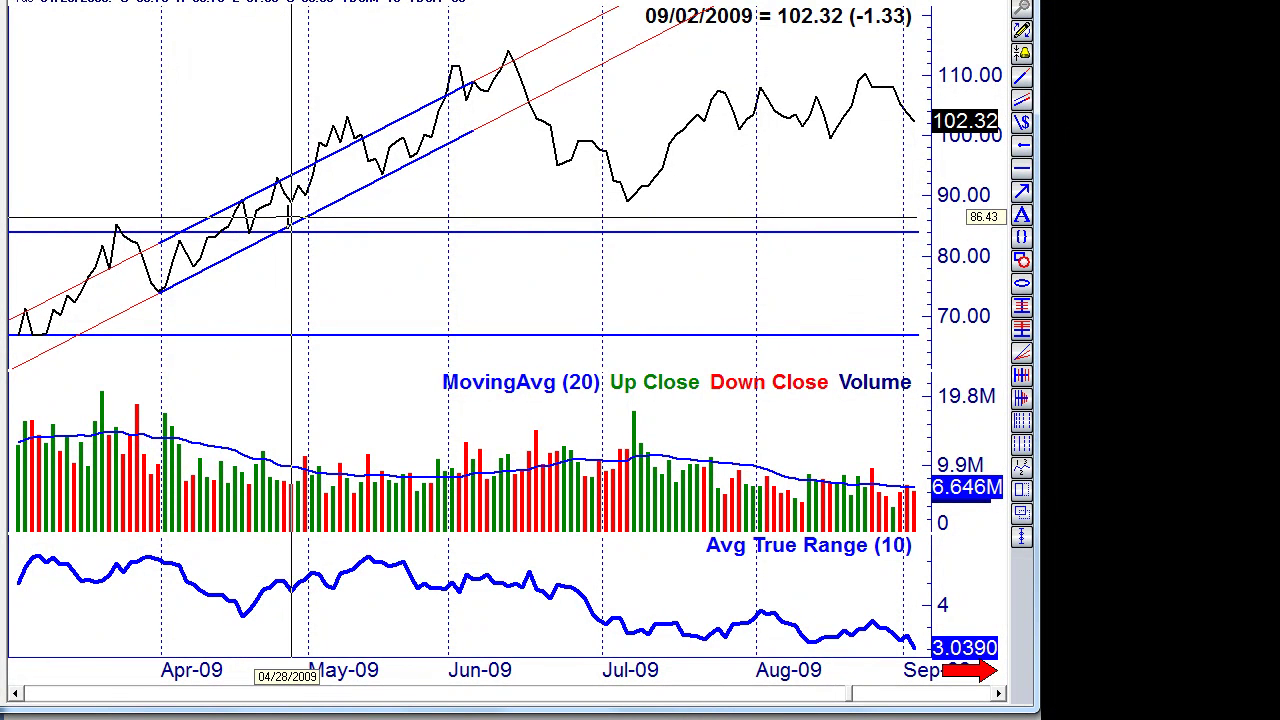
{"action": "left_click_drag", "start_coordinate": [63, 335], "coordinate": [63, 366]}
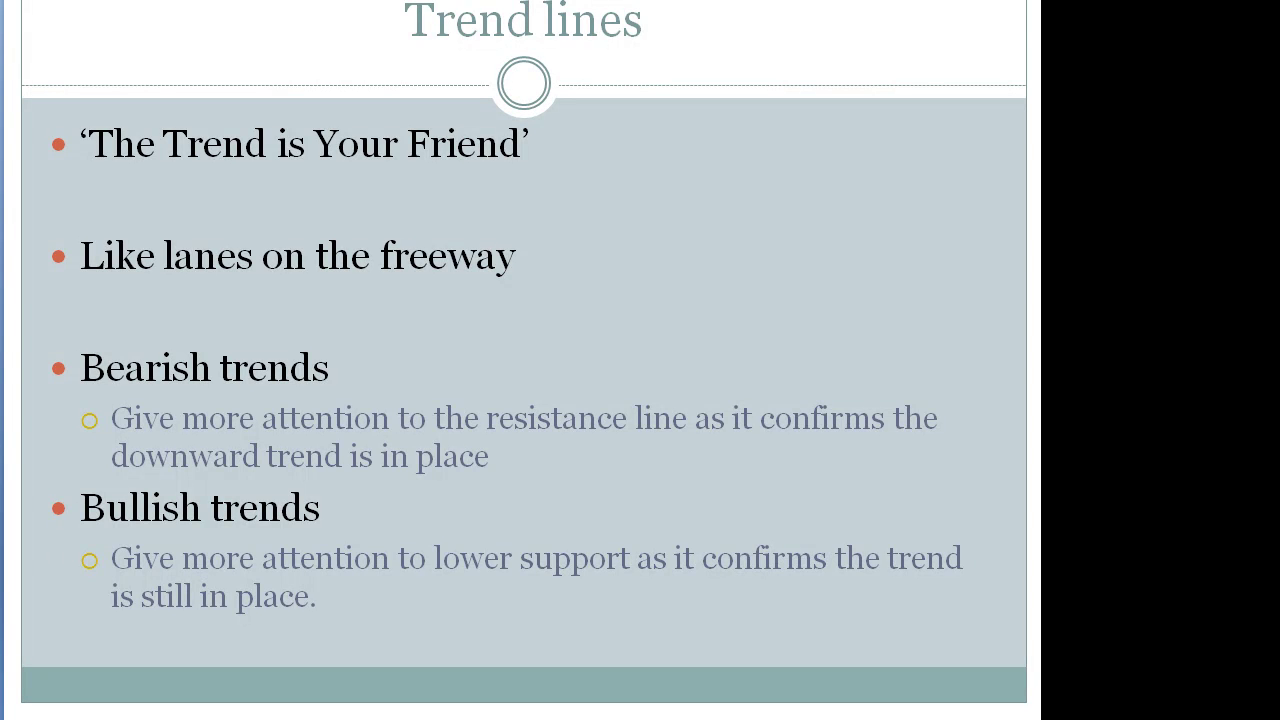
Go to the next slide, about pennants.
{"action": "key", "text": "Page_Down"}
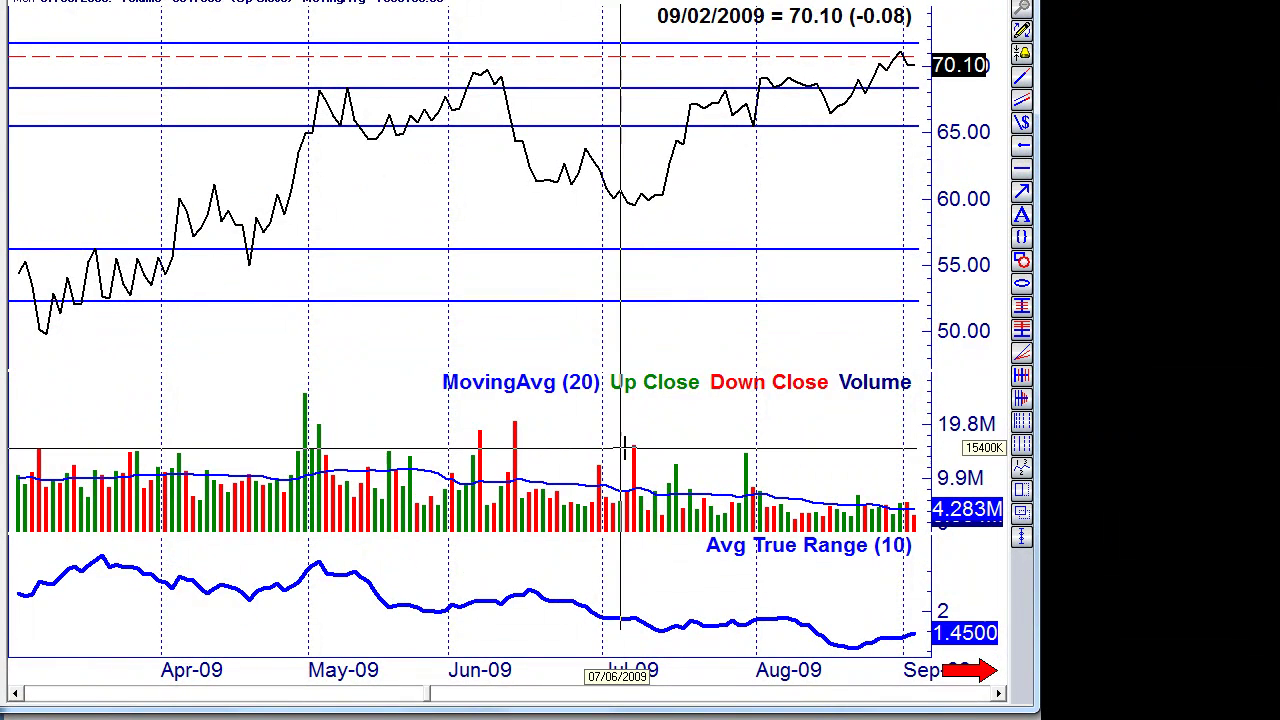
Switch to the next stock's chart and undo its existing drawings.
{"action": "left_click", "coordinate": [966, 678]}
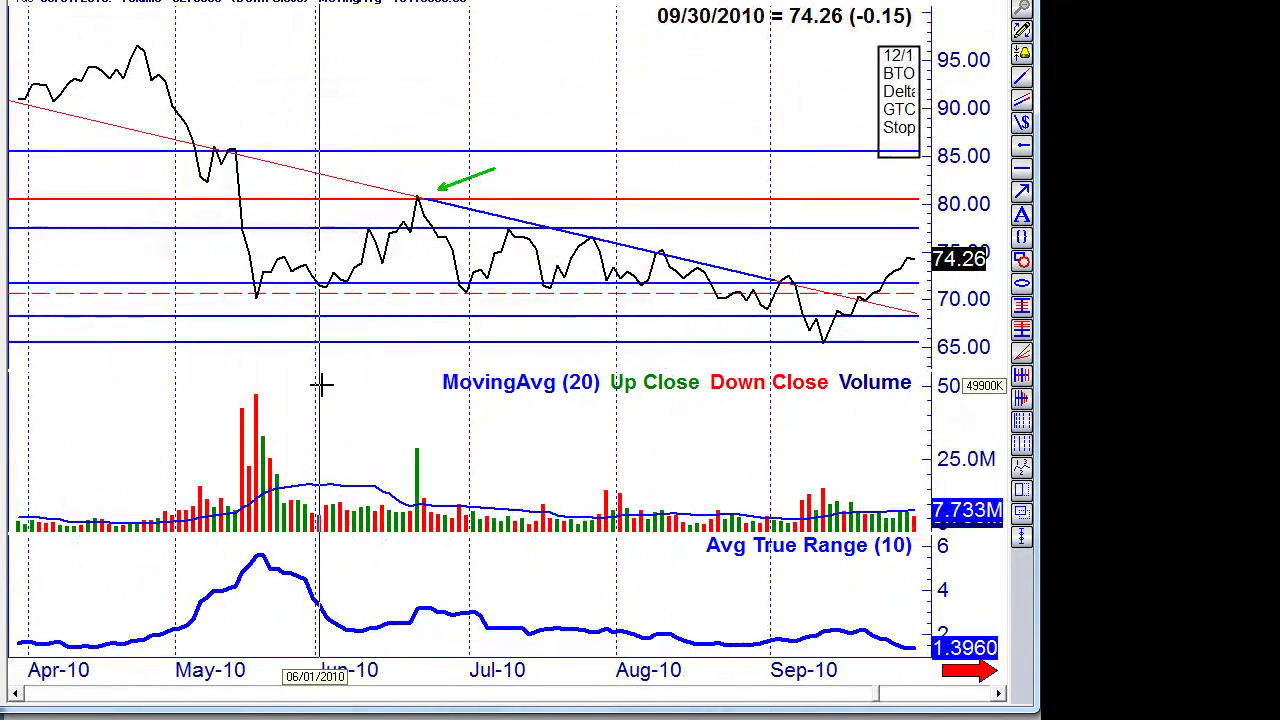
{"action": "key", "text": "ctrl+z"}
{"action": "key", "text": "ctrl+z"}
{"action": "key", "text": "ctrl+z"}
{"action": "key", "text": "ctrl+z"}
{"action": "key", "text": "ctrl+z"}
{"action": "key", "text": "ctrl+z"}
{"action": "key", "text": "ctrl+z"}
{"action": "key", "text": "ctrl+z"}
{"action": "key", "text": "ctrl+z"}
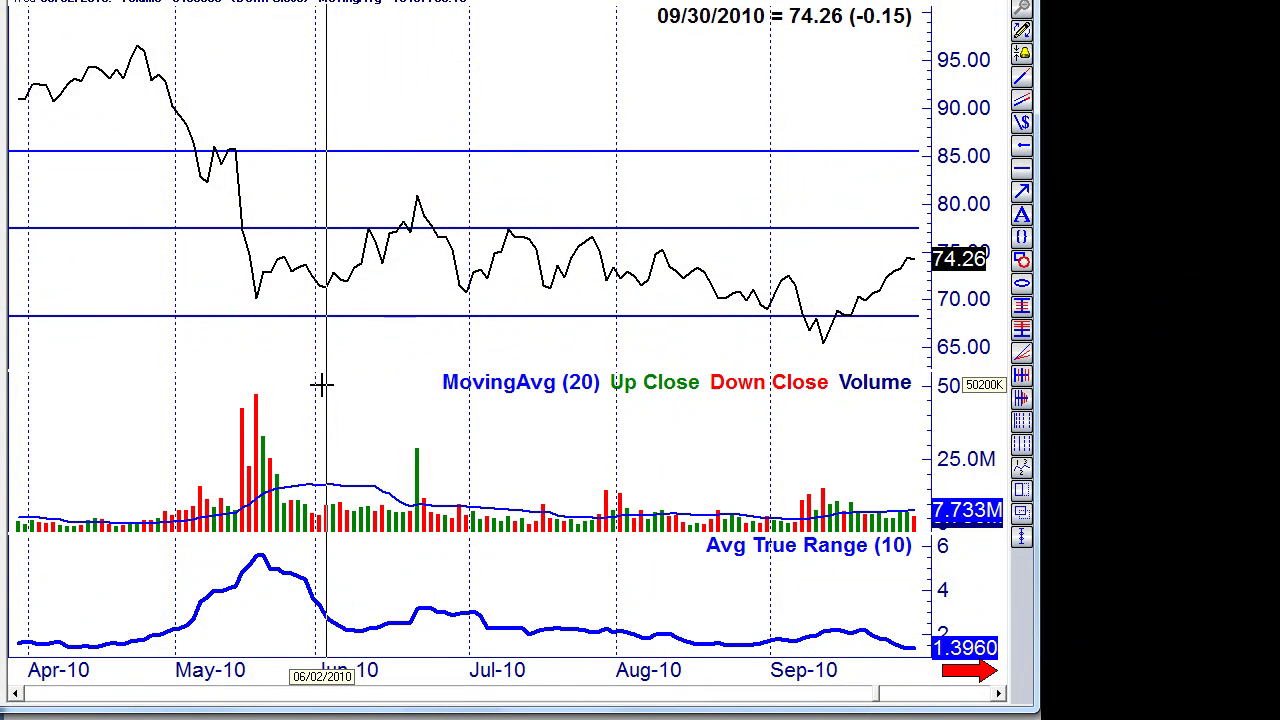
{"action": "key", "text": "ctrl+z"}
{"action": "key", "text": "ctrl+z"}
{"action": "key", "text": "ctrl+z"}
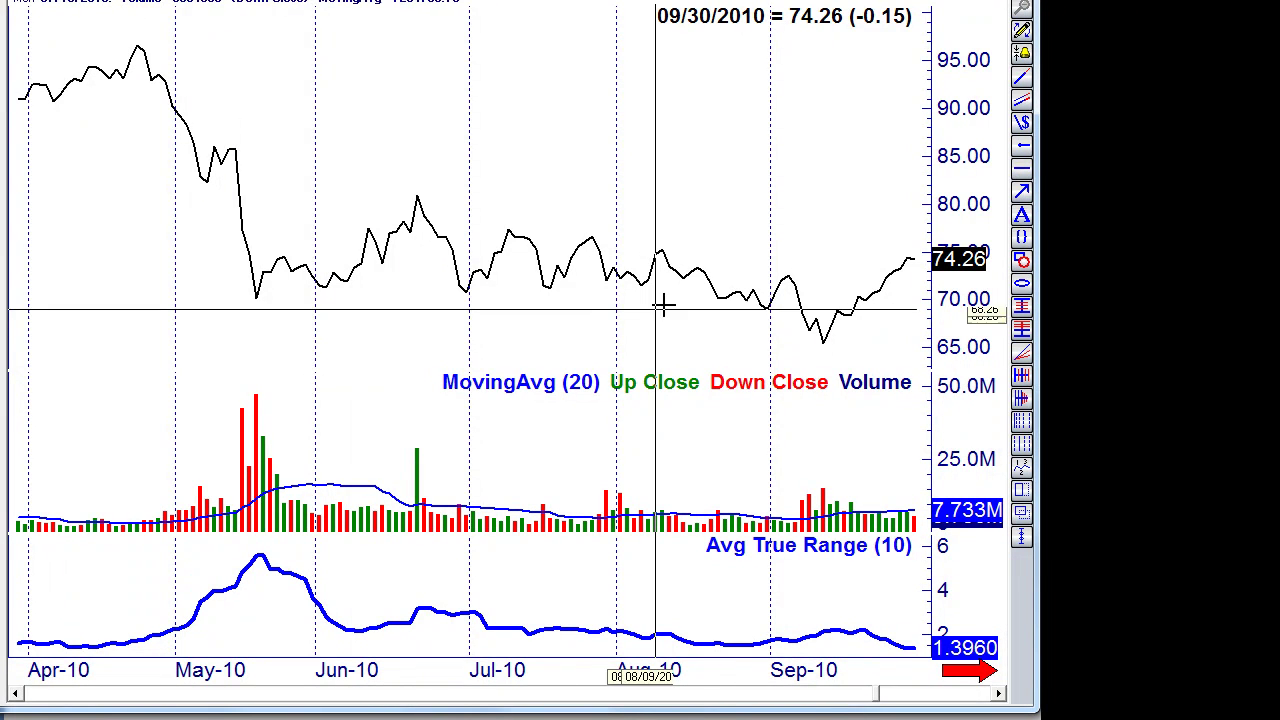
Mark support at 71.08 and draw a falling trendline from the May-10 peak.
{"action": "left_click", "coordinate": [858, 290]}
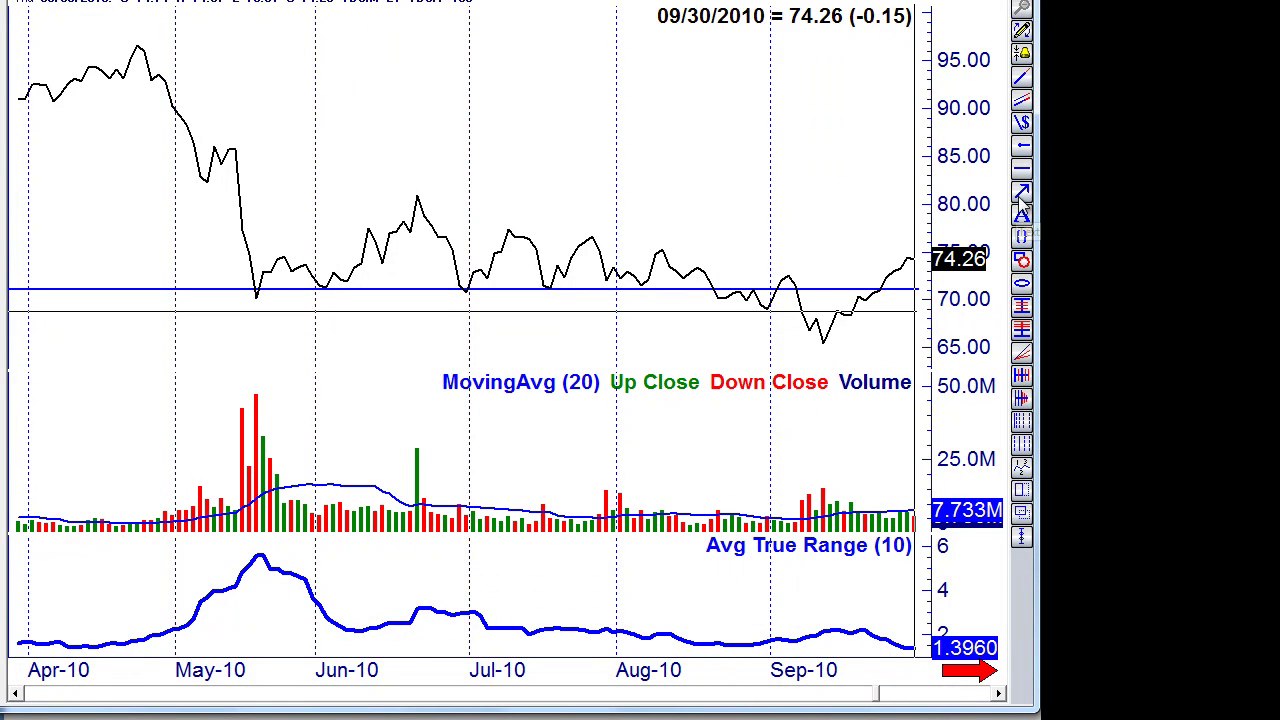
{"action": "left_click", "coordinate": [1021, 78]}
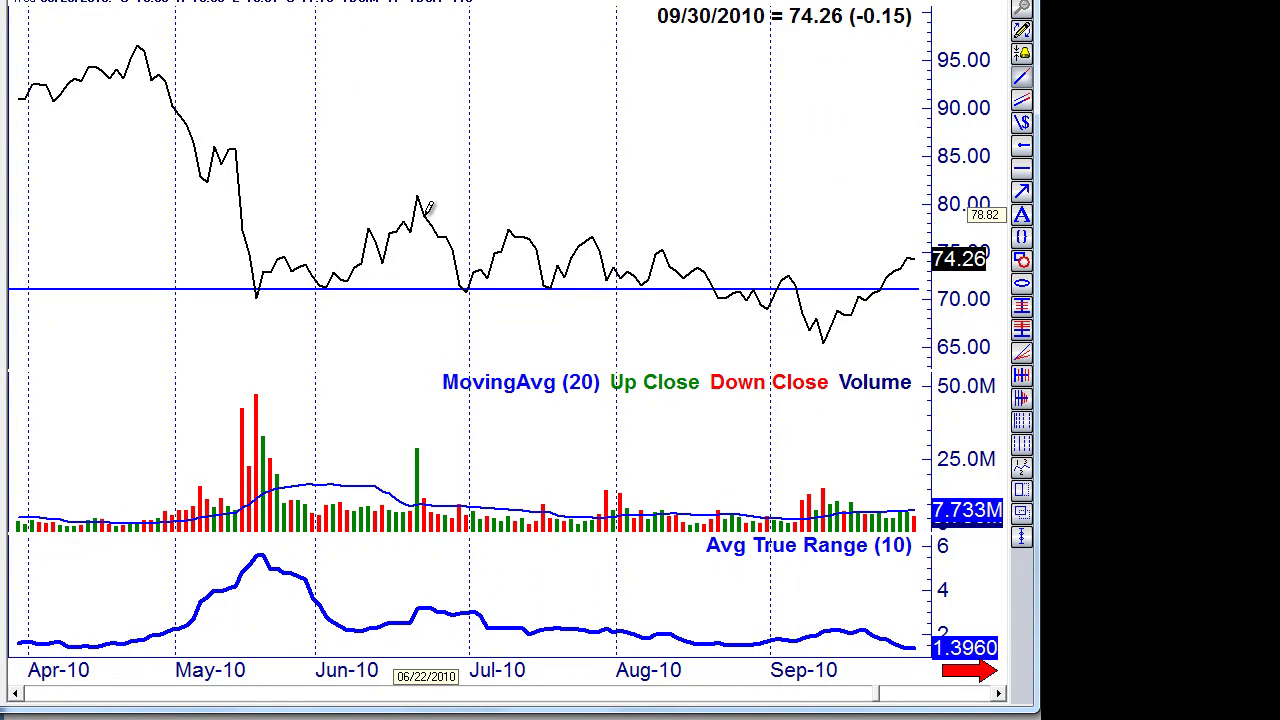
{"action": "mouse_move", "coordinate": [420, 209]}
{"action": "left_mouse_down"}
{"action": "mouse_move", "coordinate": [631, 223]}
{"action": "mouse_move", "coordinate": [796, 277]}
{"action": "left_mouse_up"}
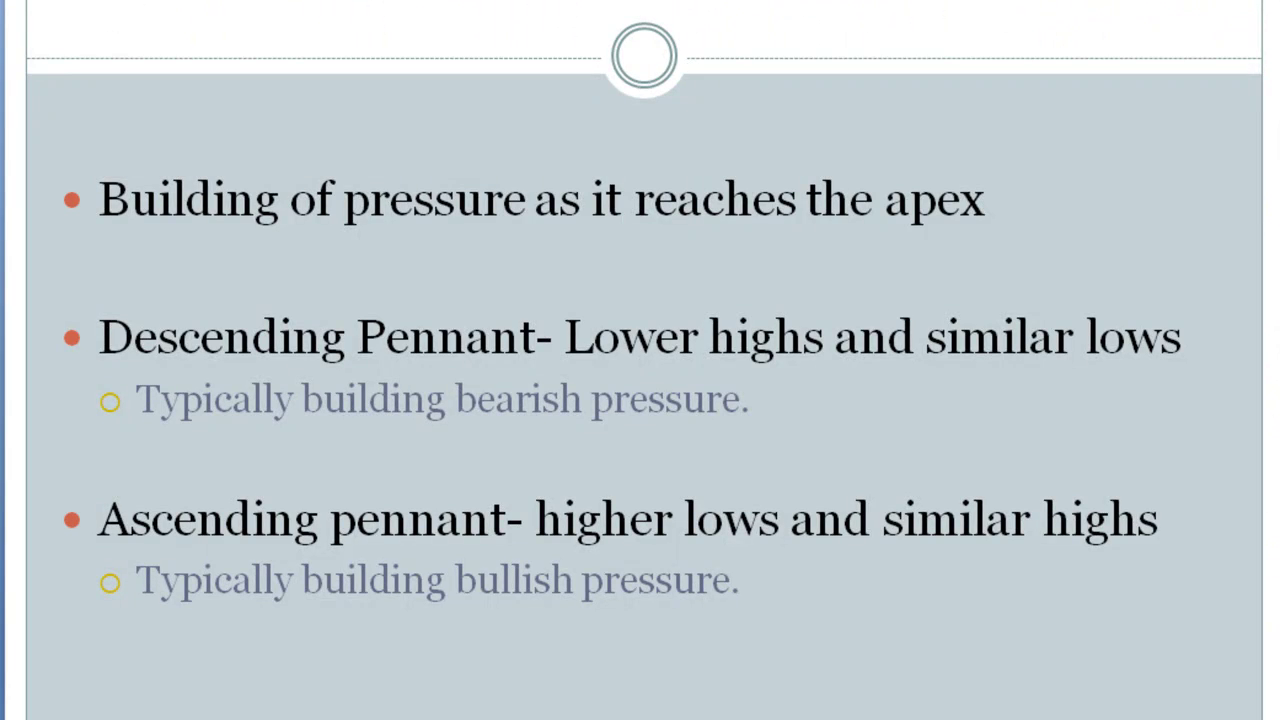
Advance two slides, past 'Play connect the dots' to the head-and-shoulders slide.
{"action": "key", "text": "Right"}
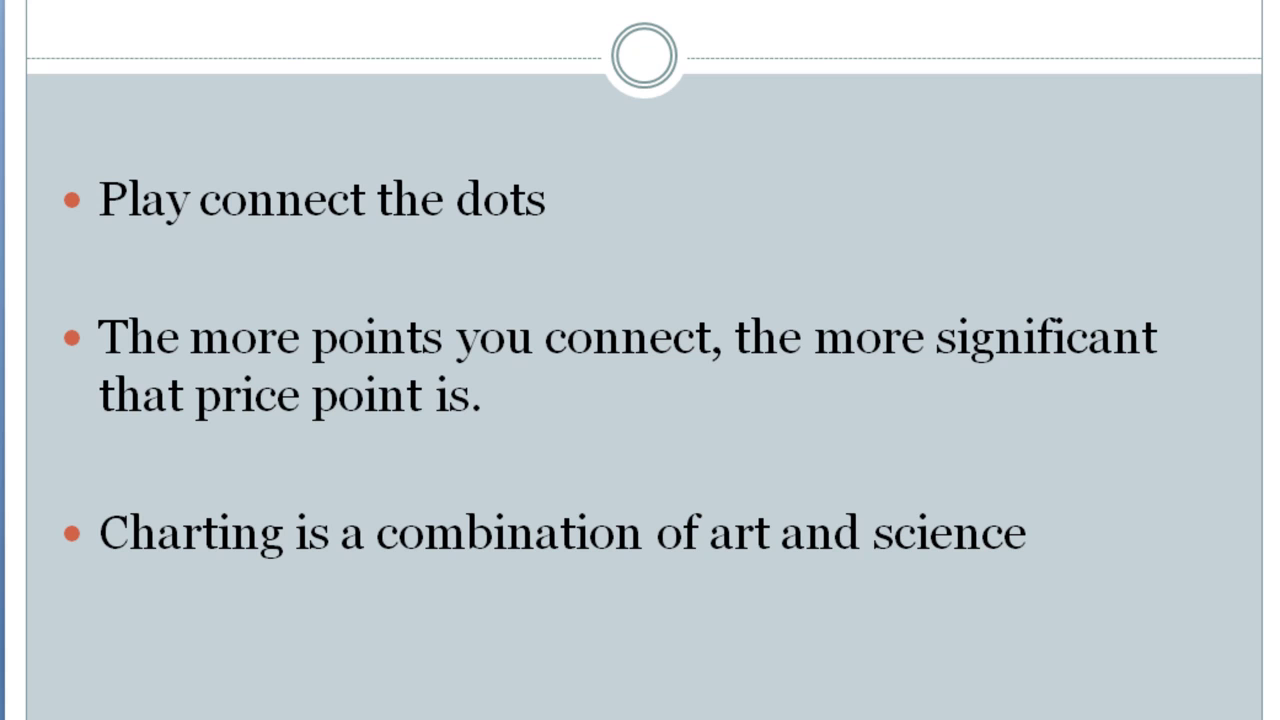
{"action": "key", "text": "Right"}
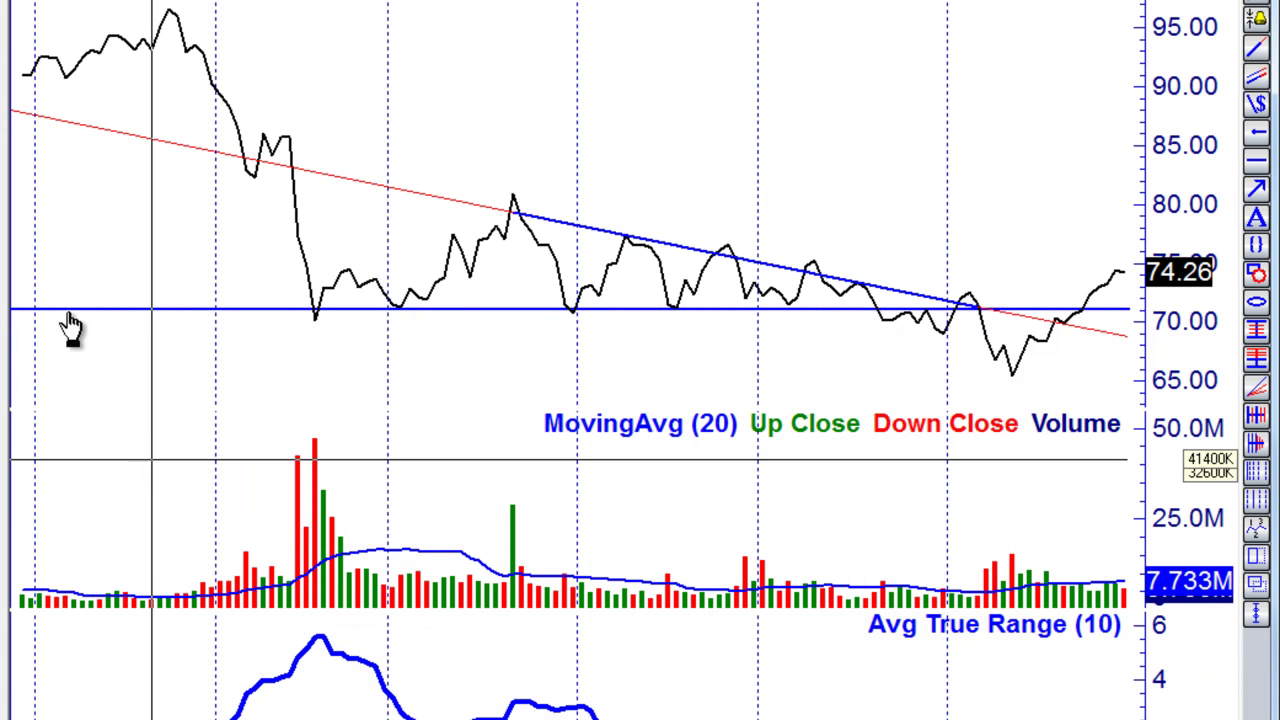
On the next stock's chart, point two green arrows at the left and right sides of the peak.
{"action": "key", "text": "space"}
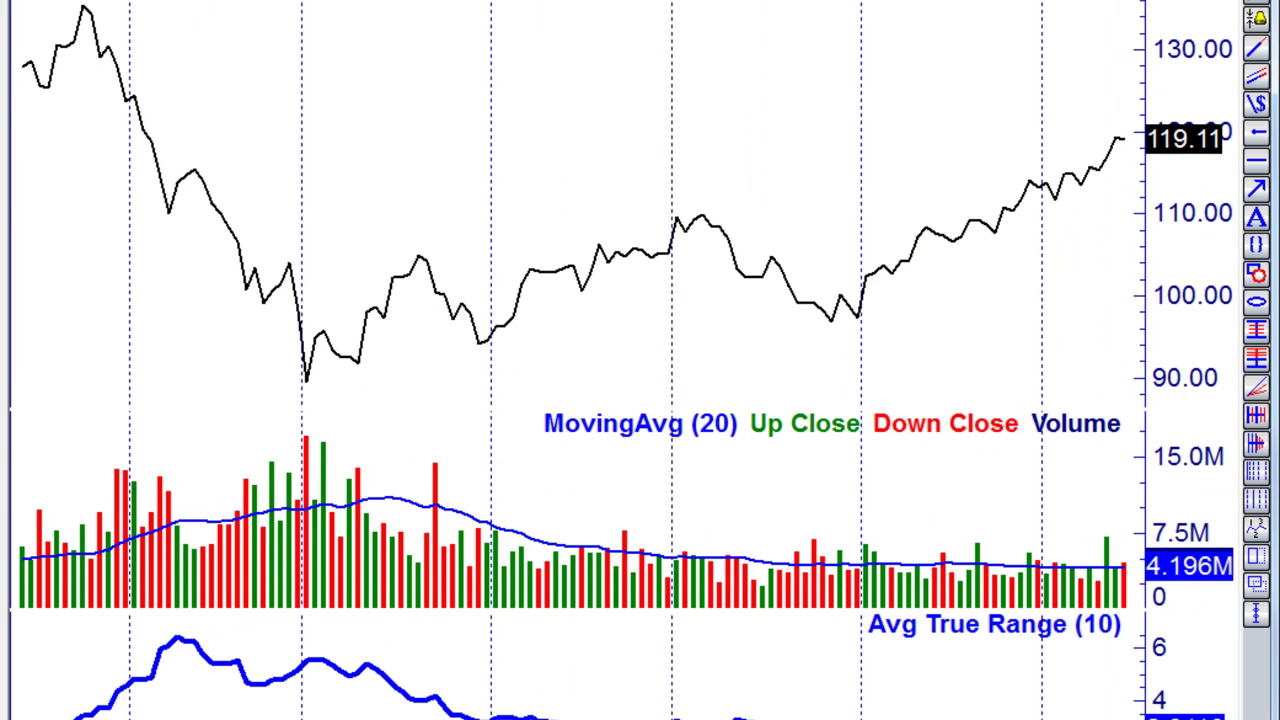
{"action": "key", "text": "Left"}
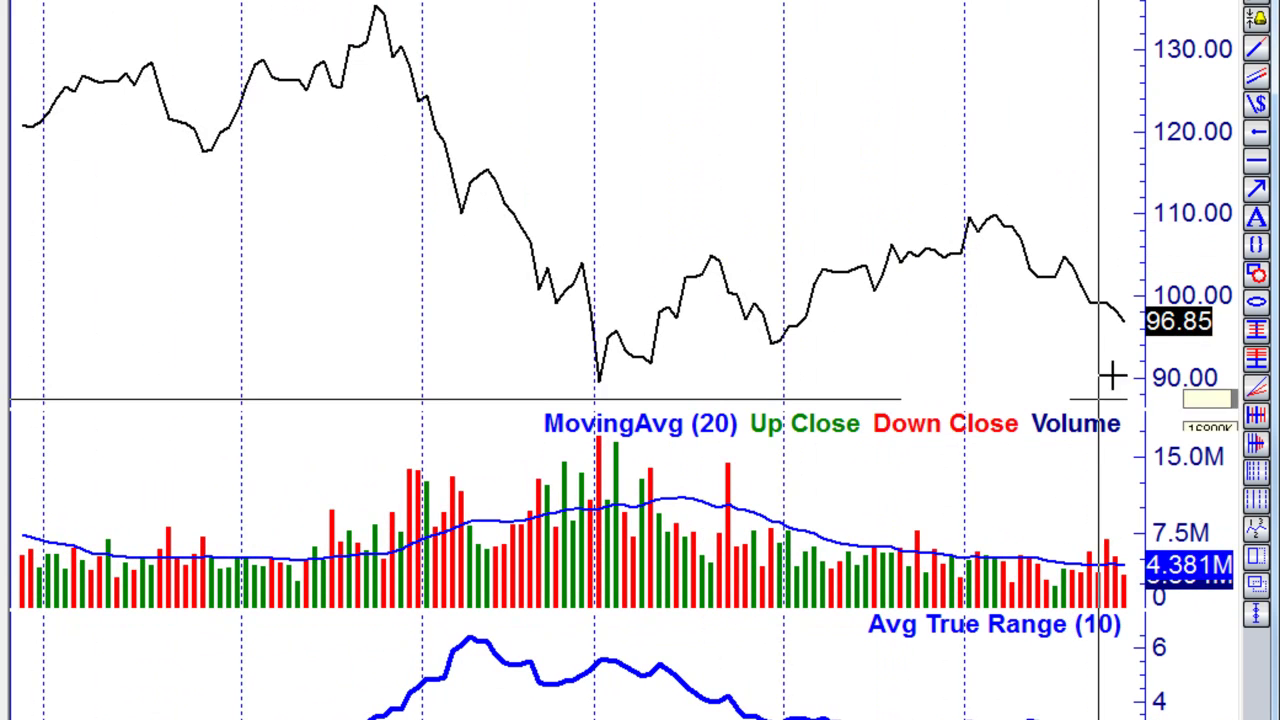
{"action": "left_click", "coordinate": [1257, 190]}
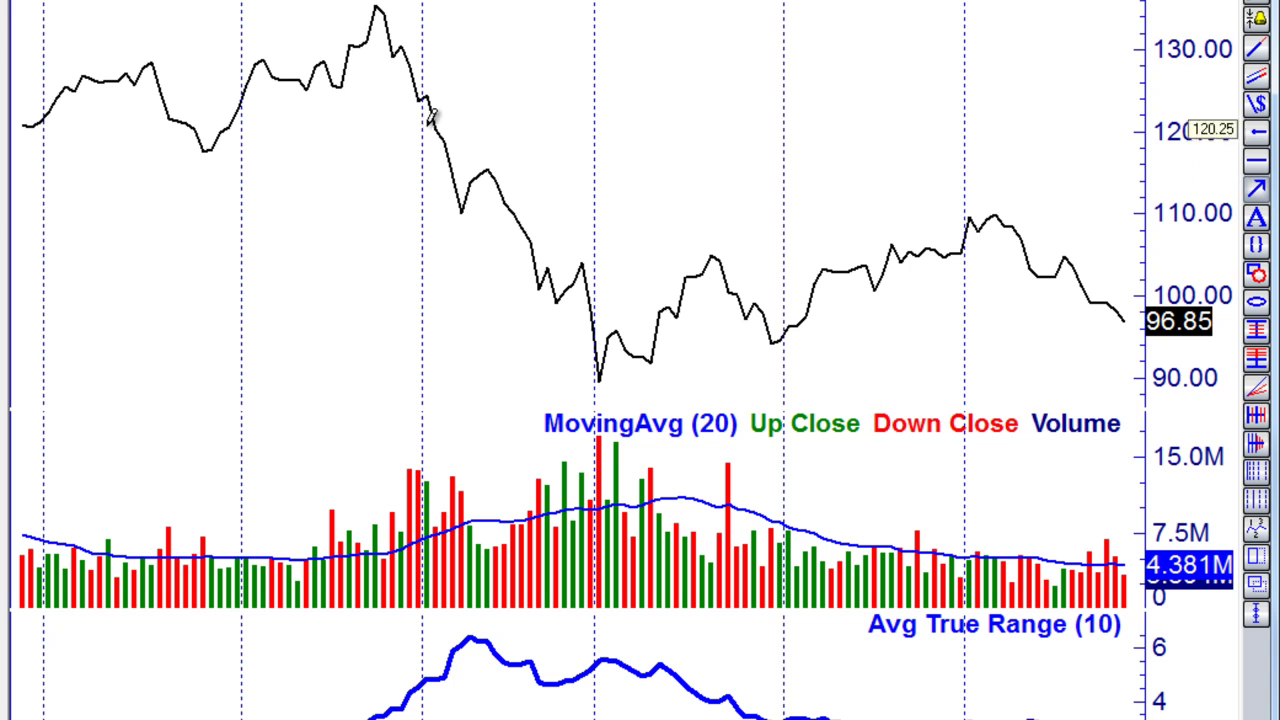
{"action": "left_click_drag", "start_coordinate": [297, 3], "coordinate": [351, 37]}
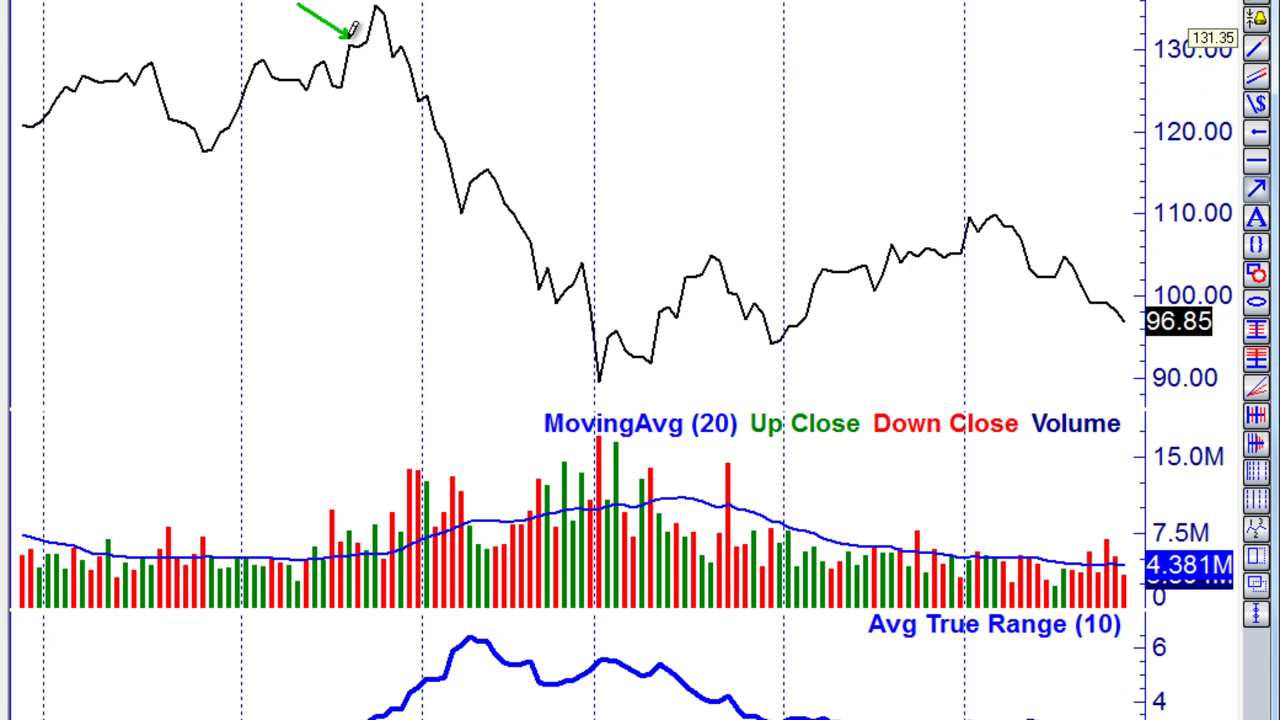
{"action": "left_click", "coordinate": [1257, 190]}
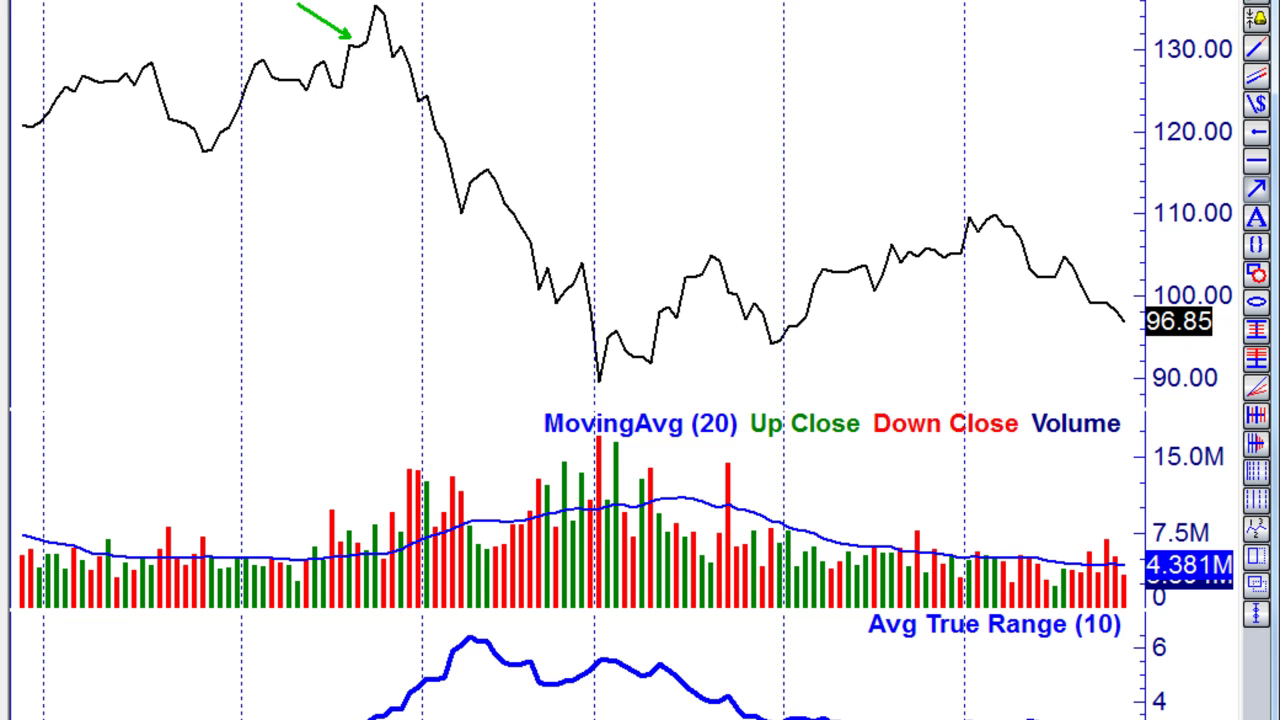
{"action": "left_click", "coordinate": [1257, 190]}
{"action": "left_click_drag", "start_coordinate": [474, 10], "coordinate": [408, 40]}
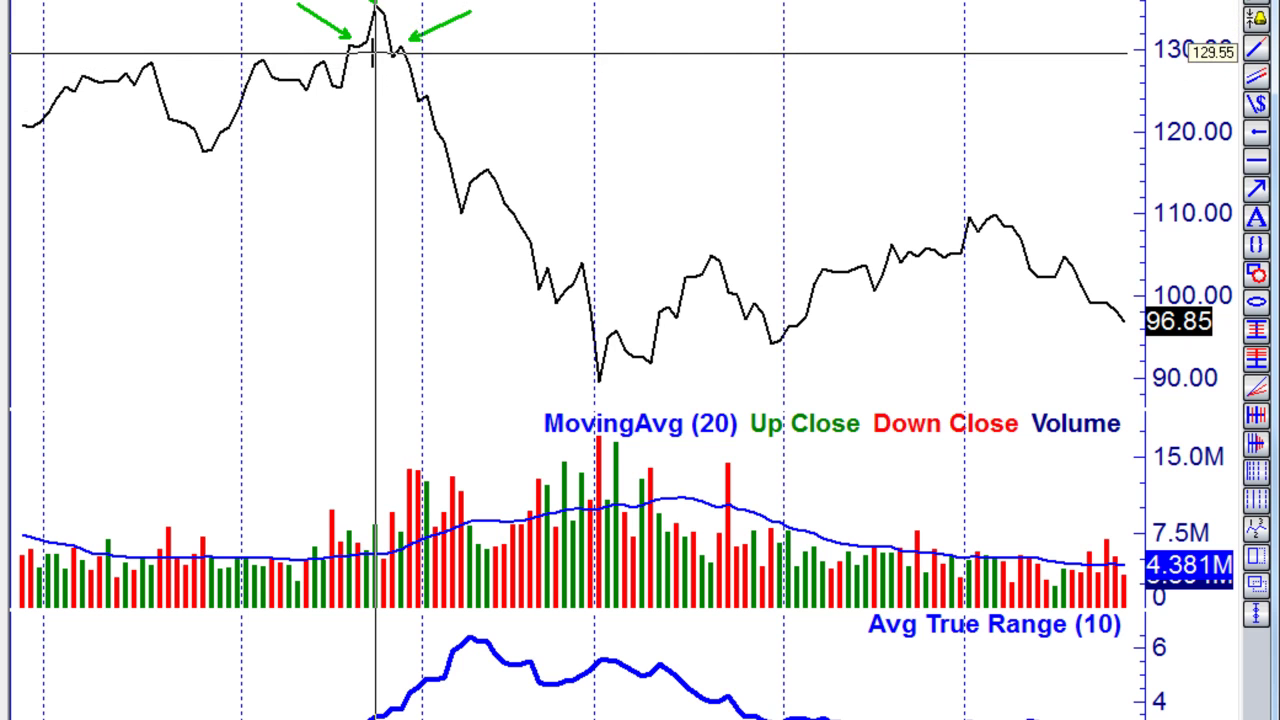
Add a horizontal line at the 130 level.
{"action": "left_click", "coordinate": [374, 49]}
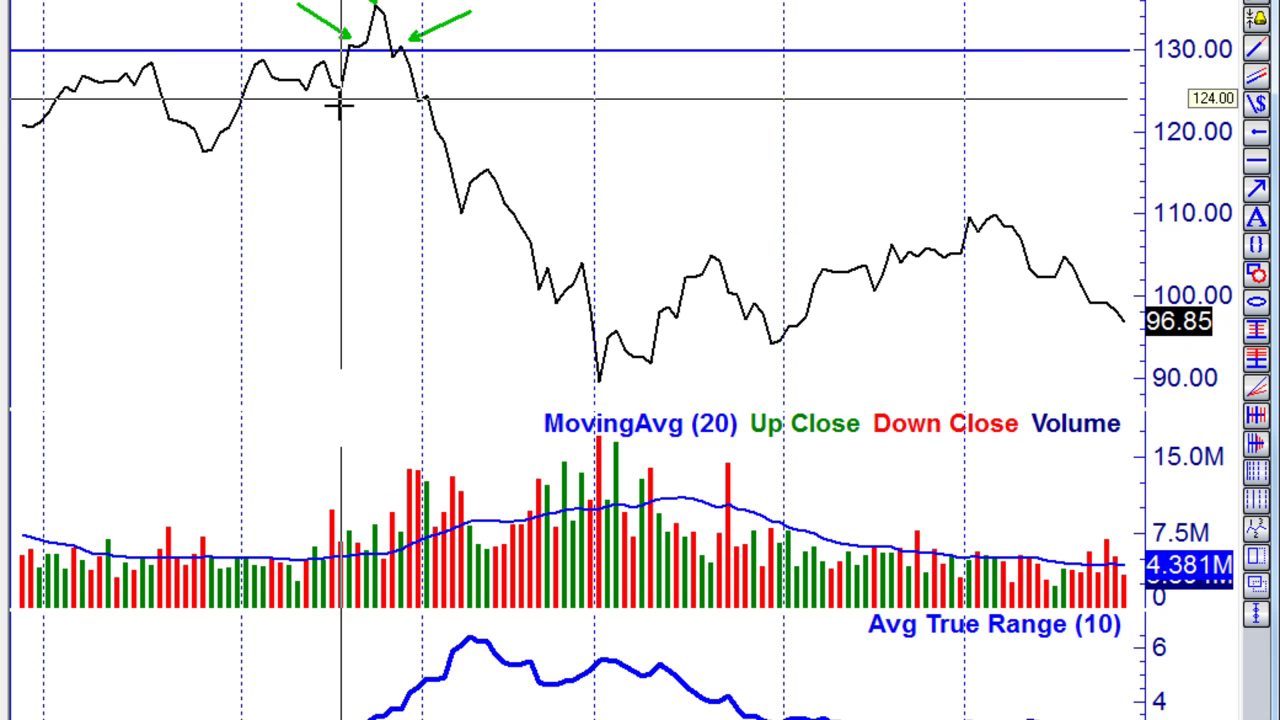
{"action": "left_click", "coordinate": [396, 50]}
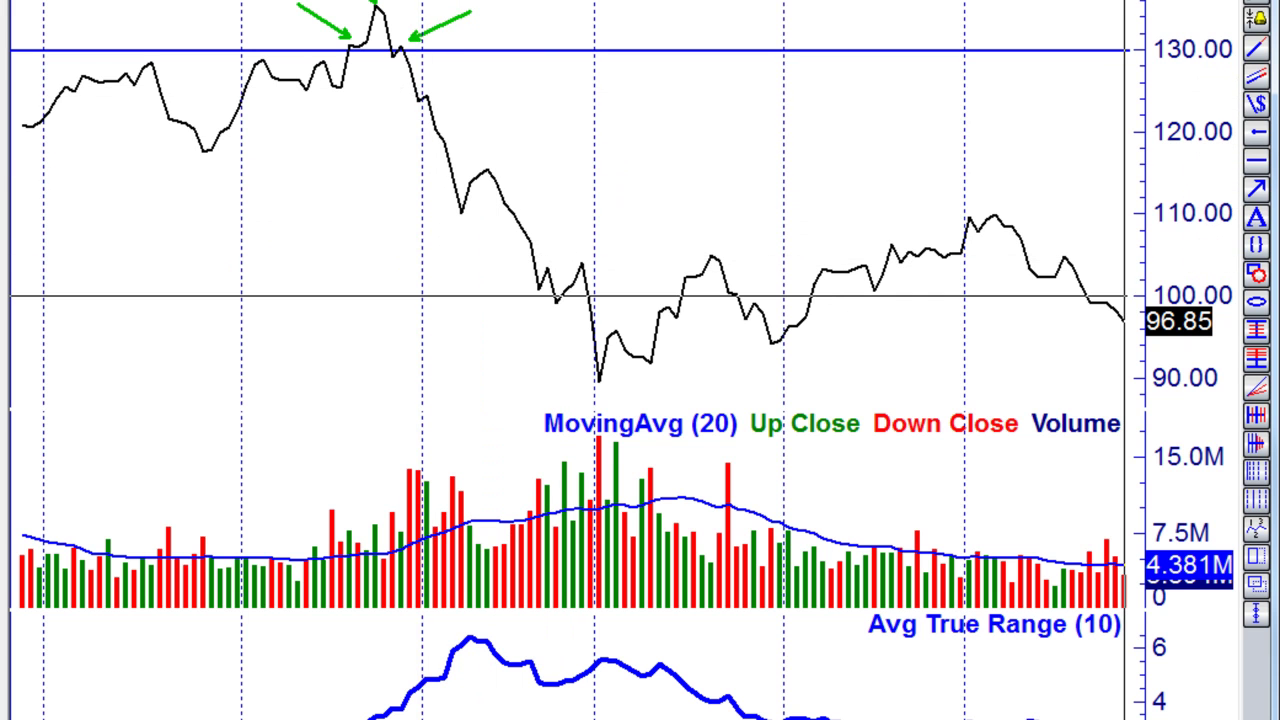
{"action": "left_click", "coordinate": [1256, 48]}
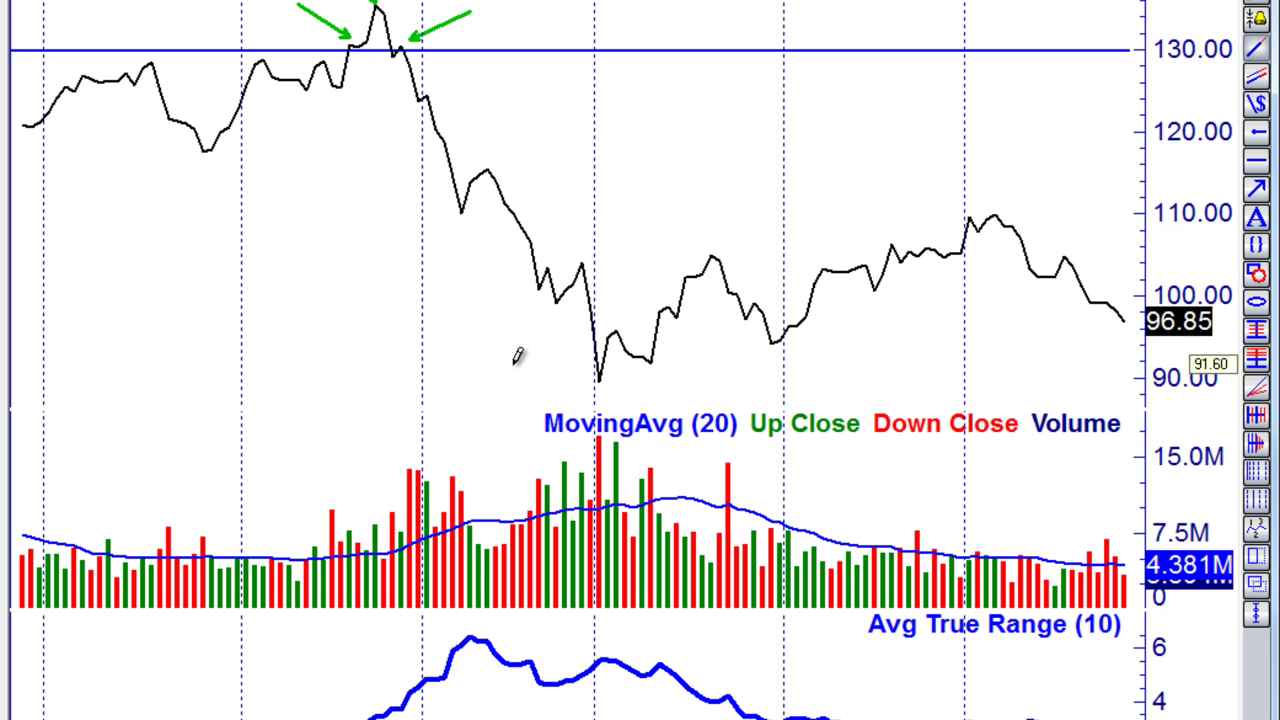